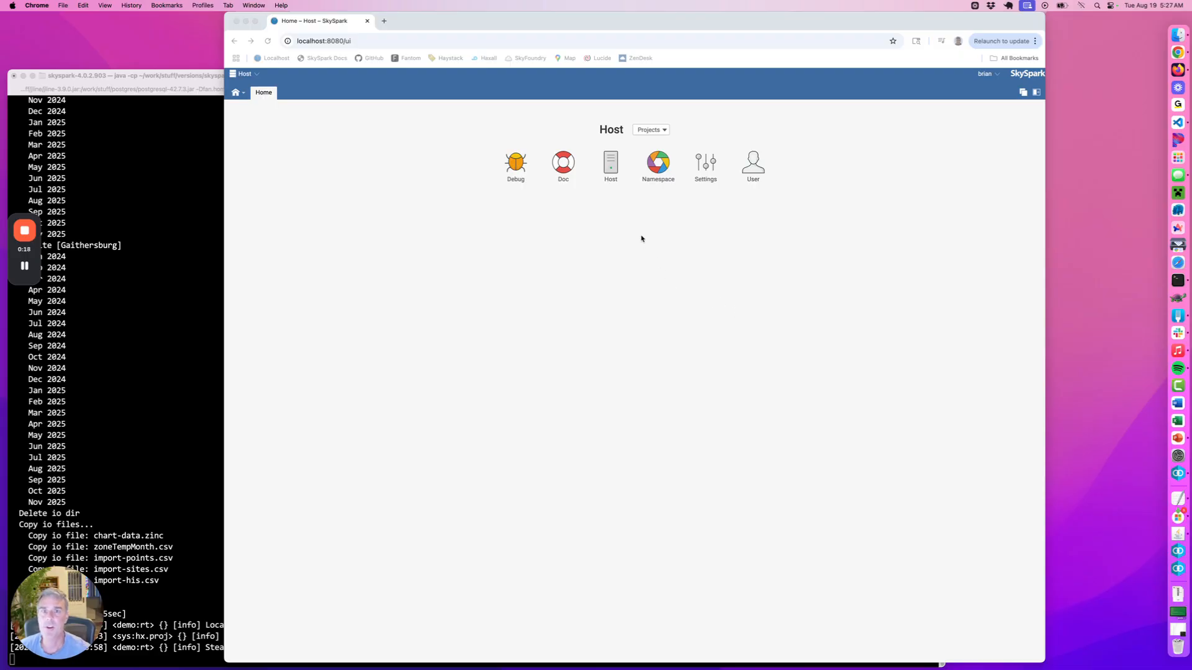
Open the host's Namespace app and view its library status, extension status and system library lists
{"action": "left_click", "coordinate": [657, 176]}
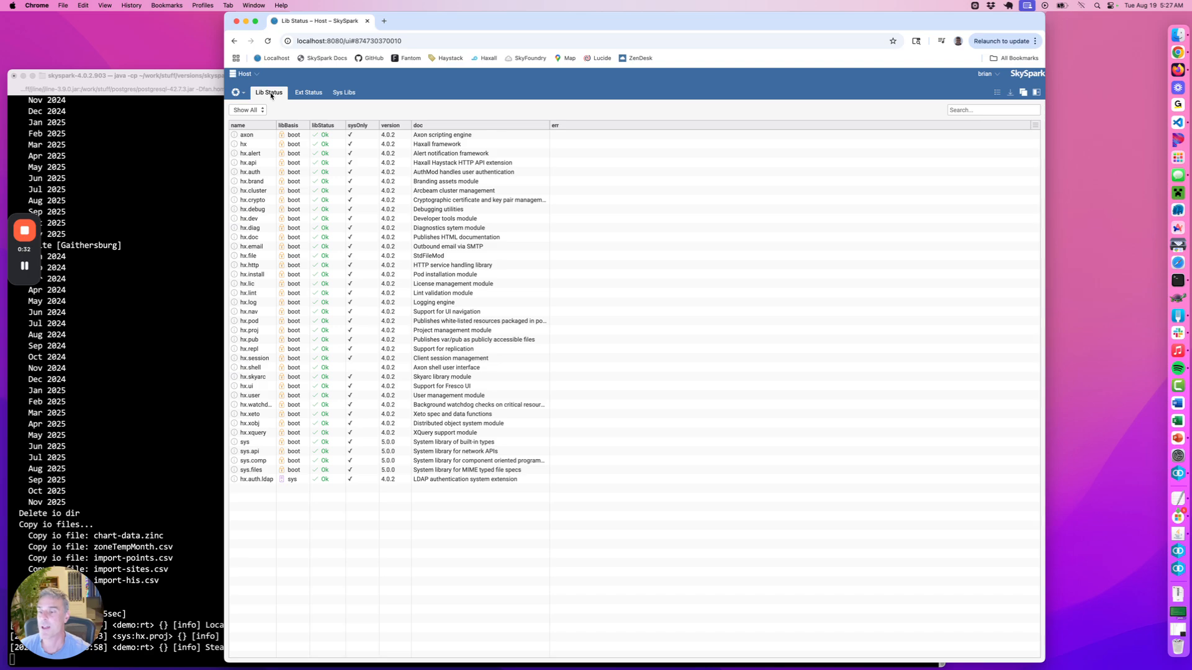
{"action": "left_click", "coordinate": [314, 94]}
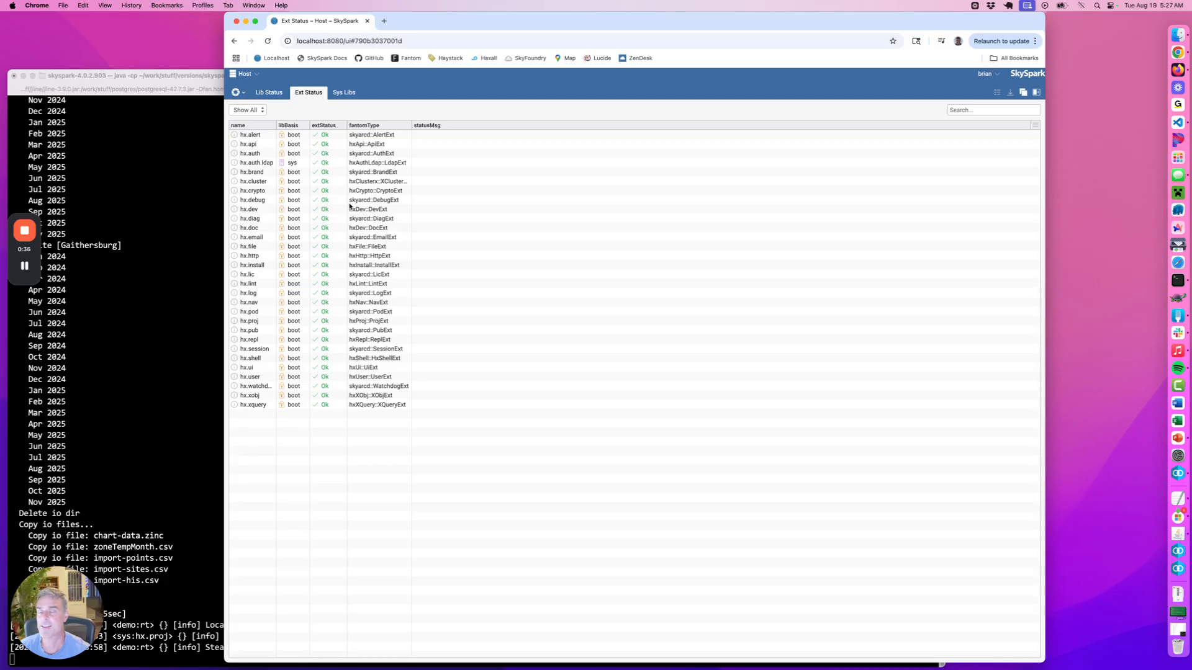
{"action": "left_click", "coordinate": [345, 96]}
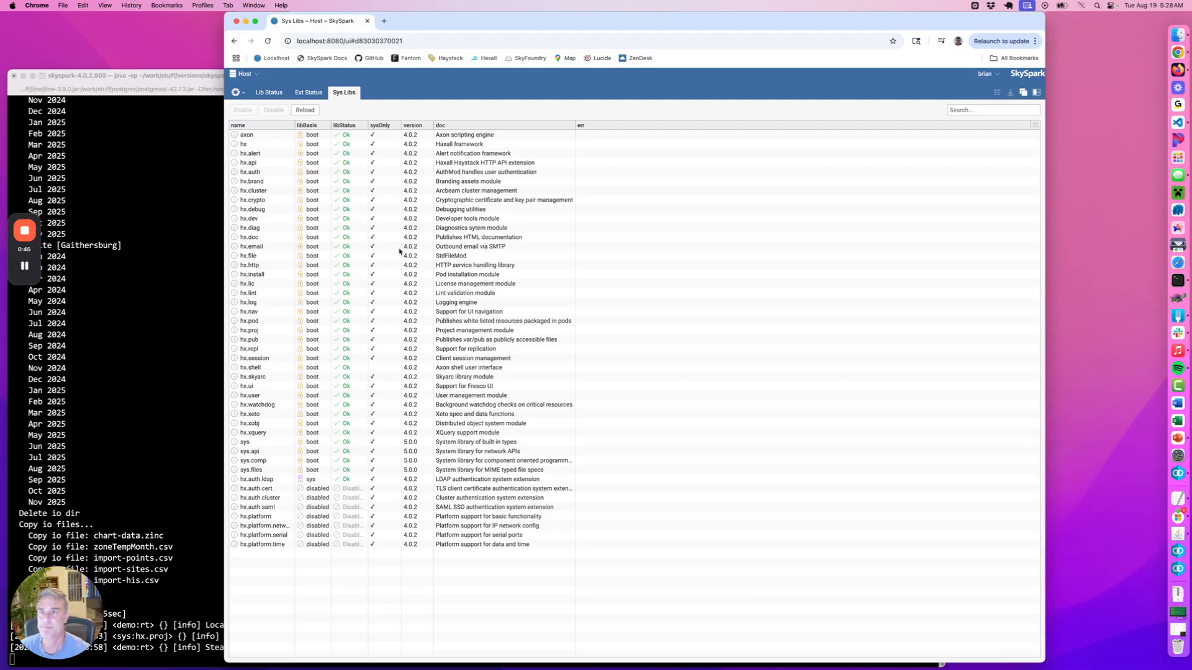
Review the boot libraries in the host's library status list, including hx.brand
{"action": "left_click", "coordinate": [268, 93]}
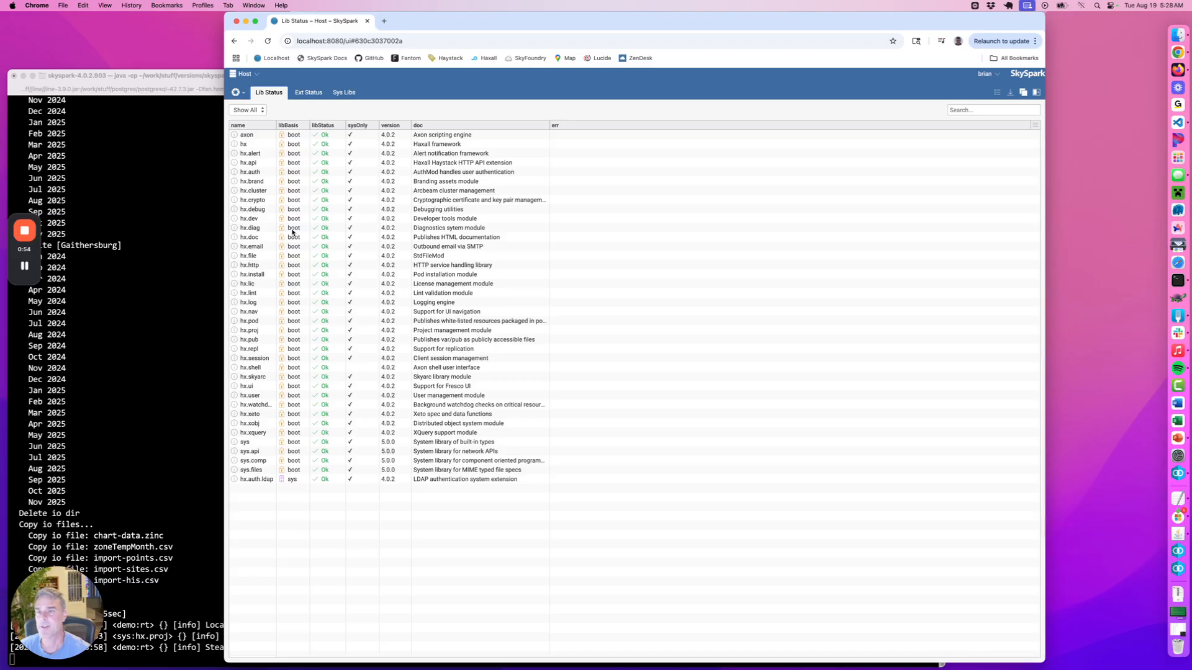
{"action": "left_click", "coordinate": [291, 181]}
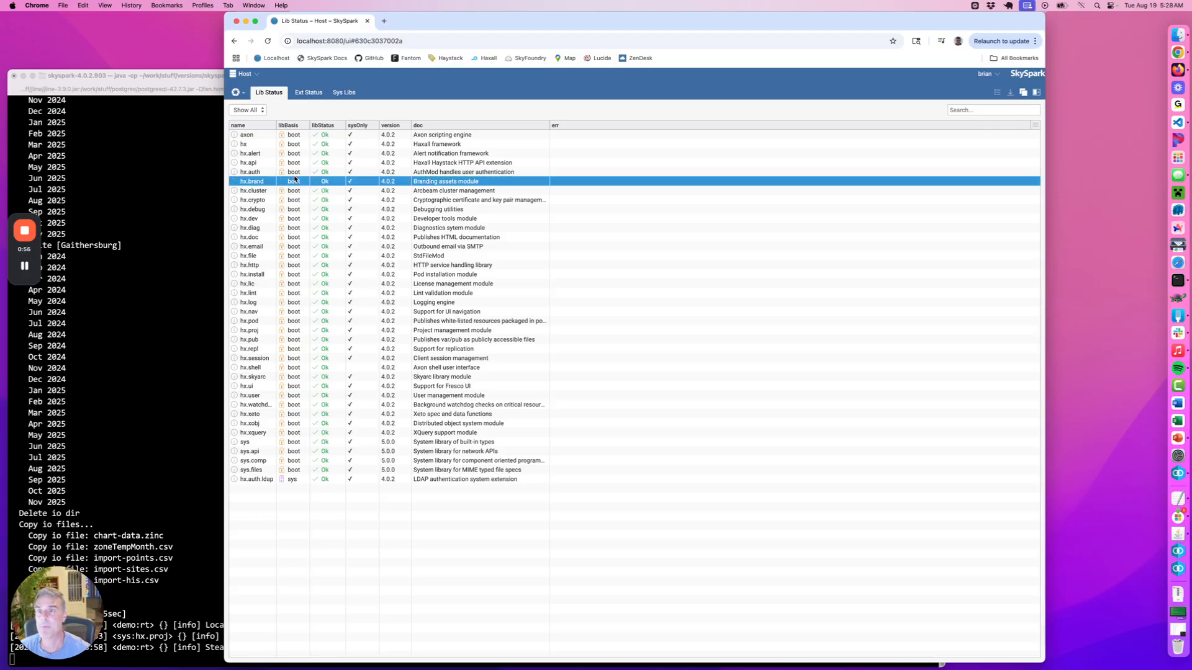
{"action": "left_click", "coordinate": [296, 192]}
{"action": "left_click", "coordinate": [355, 497]}
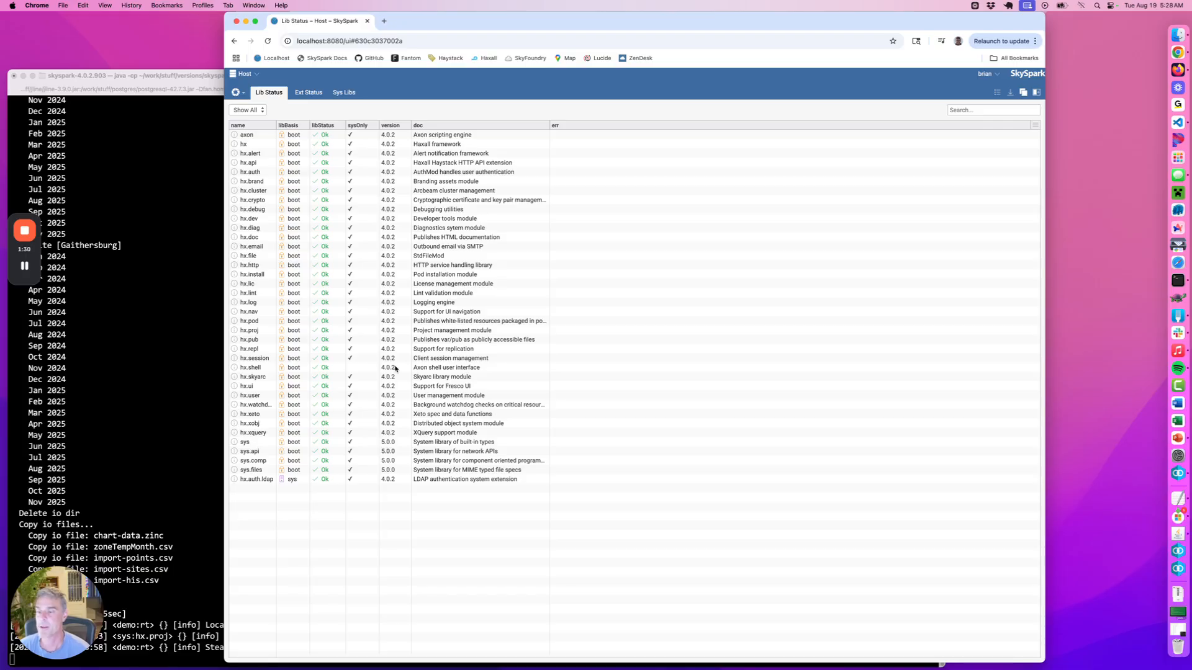
Review the host's extension status list, including the Fantom types of hx.lint and hx.pod
{"action": "left_click", "coordinate": [310, 94]}
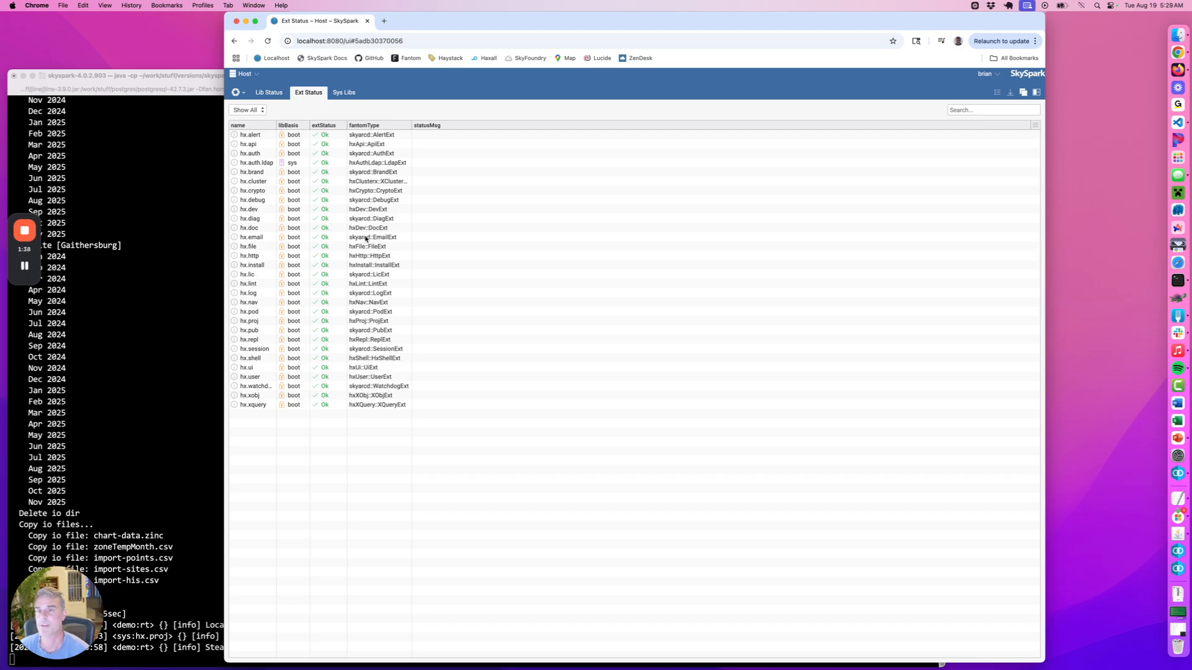
{"action": "left_click", "coordinate": [401, 285]}
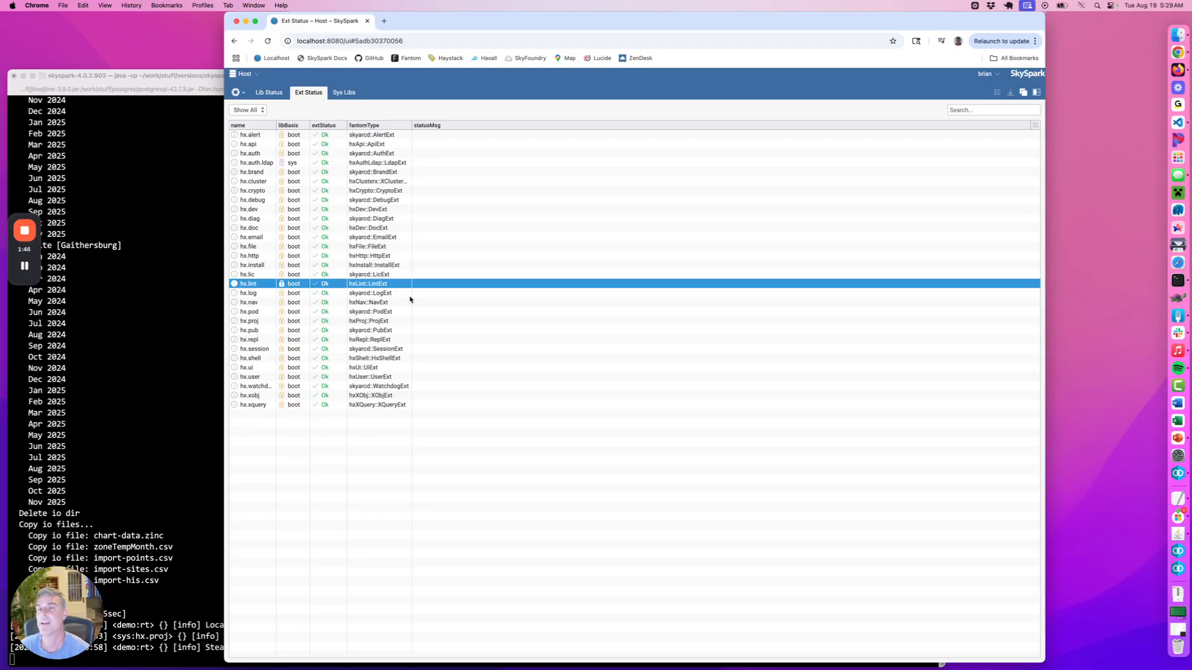
{"action": "left_click", "coordinate": [399, 313]}
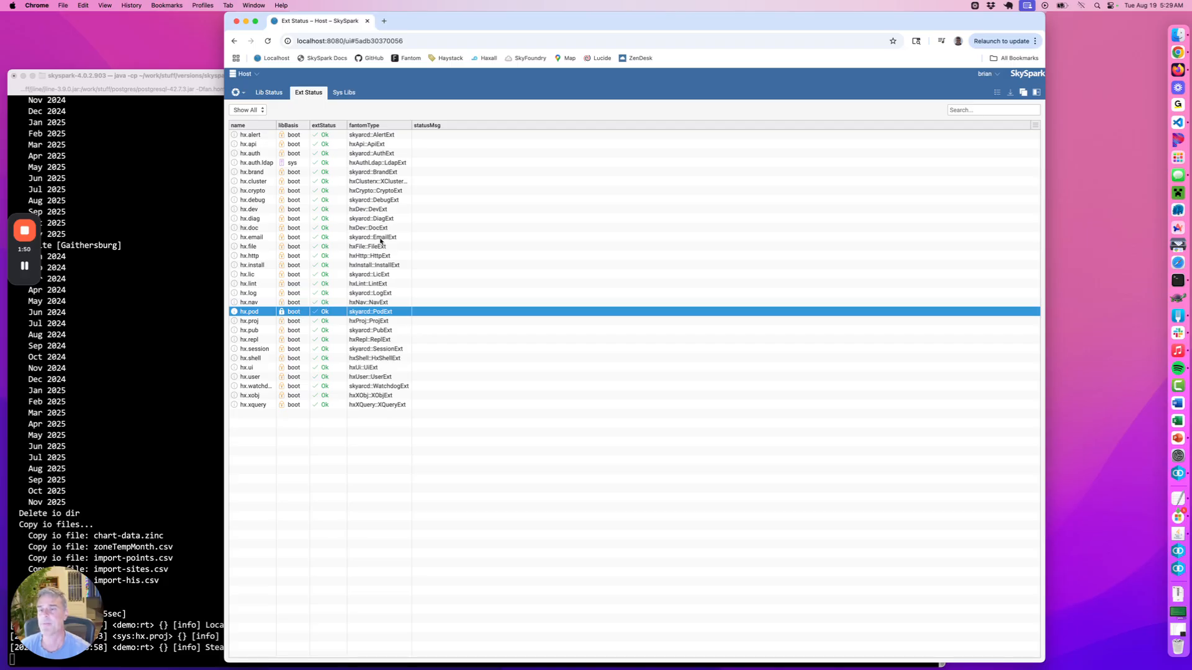
{"action": "left_click", "coordinate": [374, 466]}
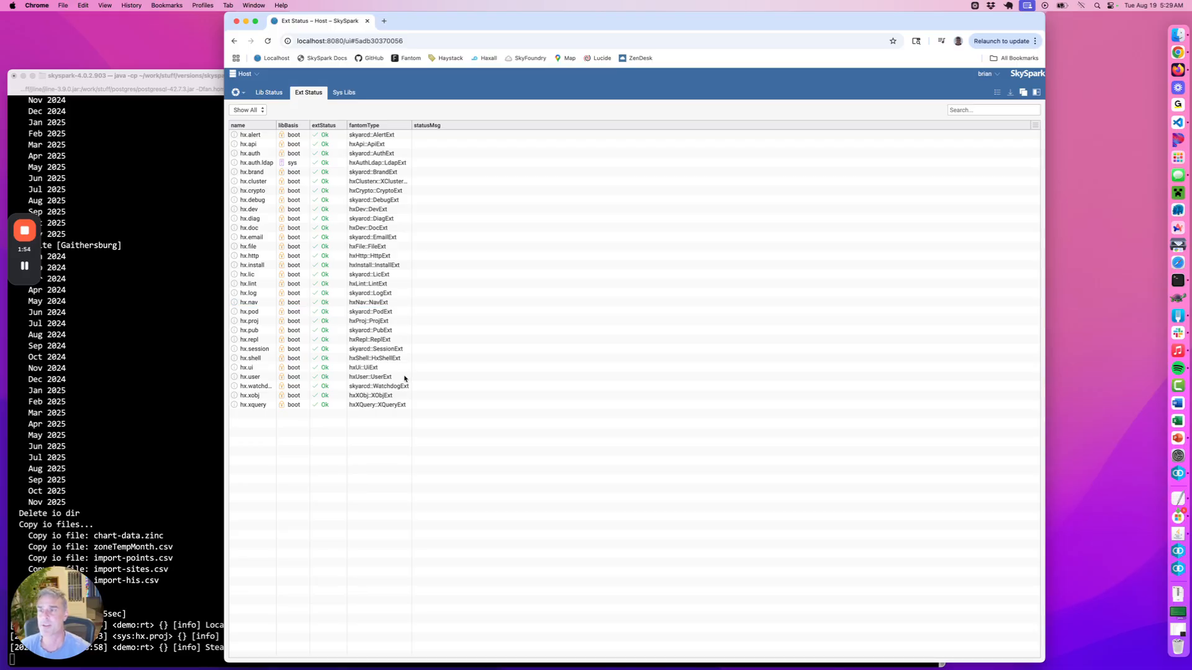
Enable the hx.auth.cluster library in the host's system libraries
{"action": "left_click", "coordinate": [344, 93]}
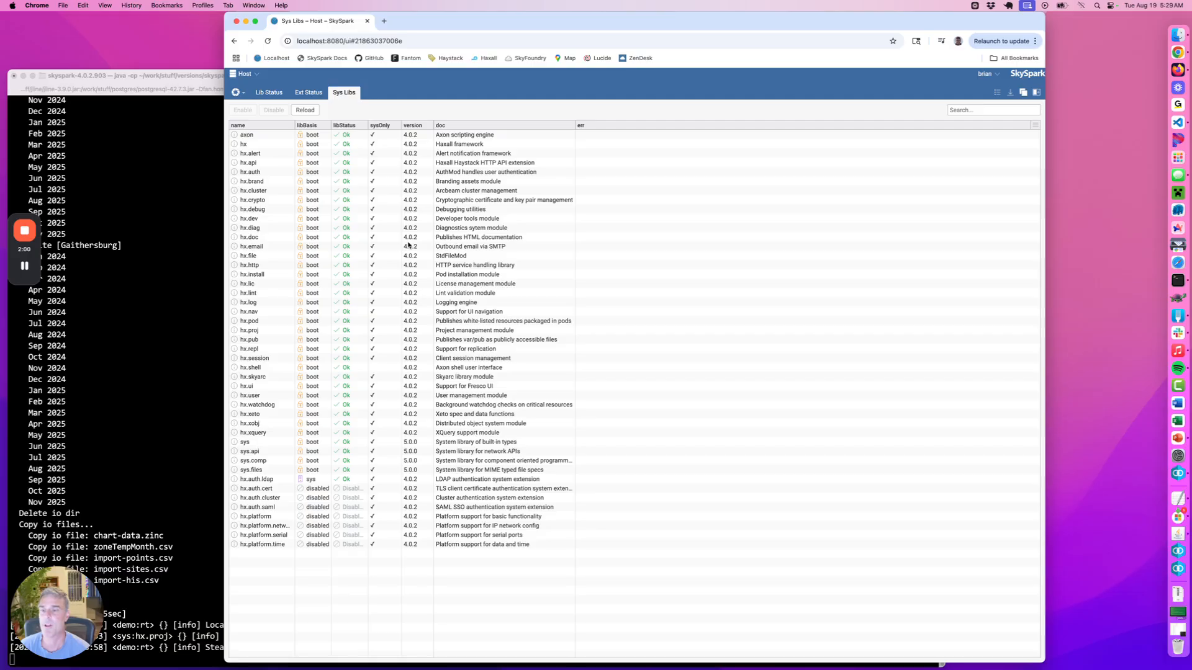
{"action": "left_click", "coordinate": [302, 479]}
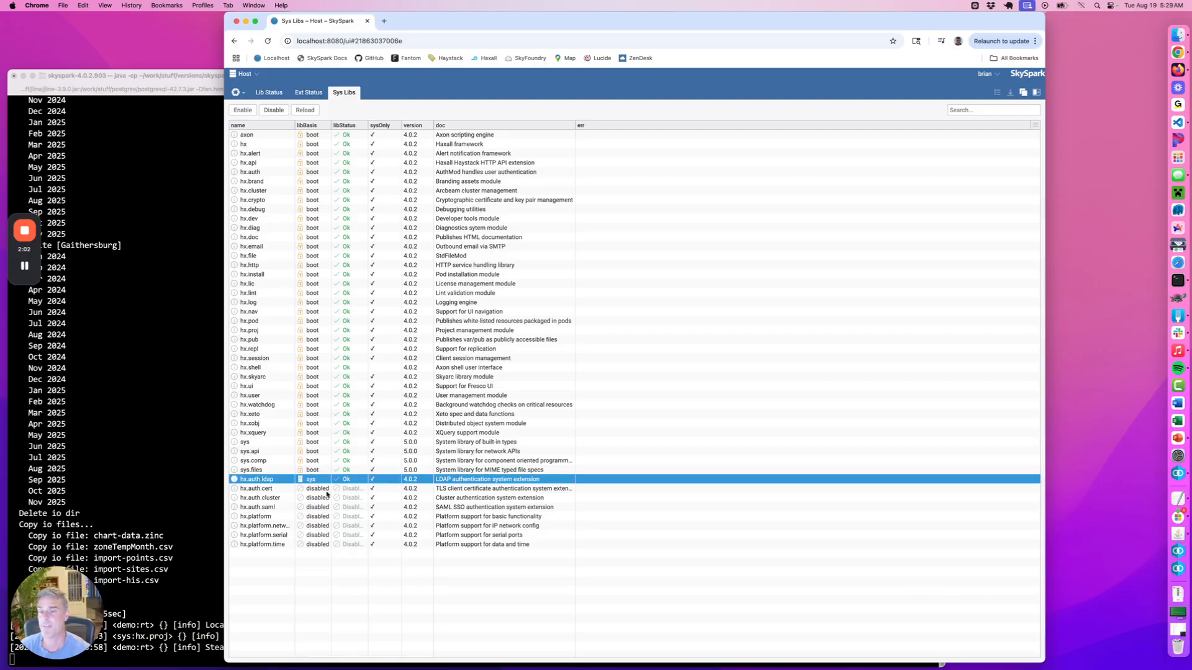
{"action": "left_click", "coordinate": [326, 582]}
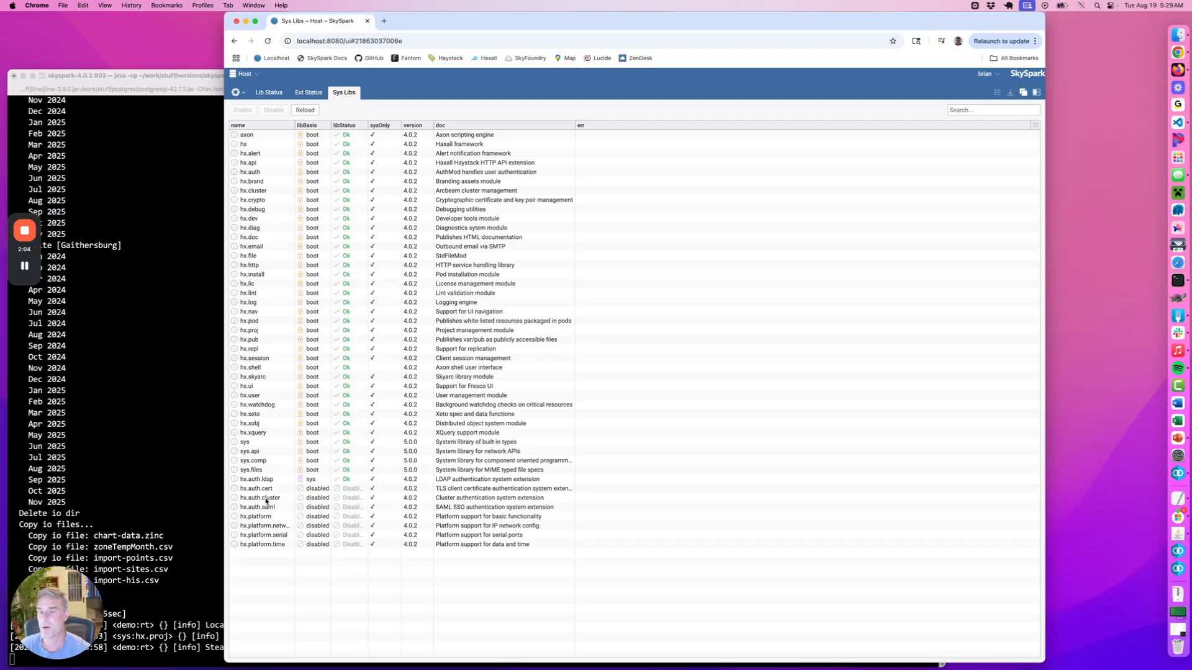
{"action": "left_click", "coordinate": [267, 499]}
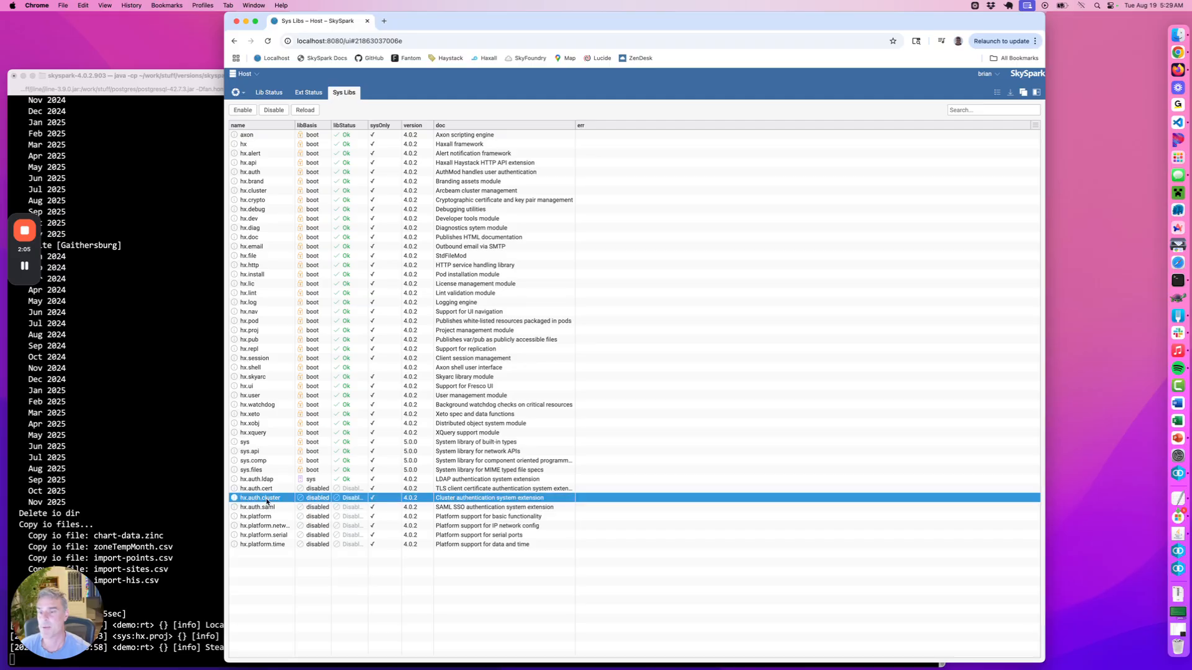
{"action": "left_click", "coordinate": [243, 109]}
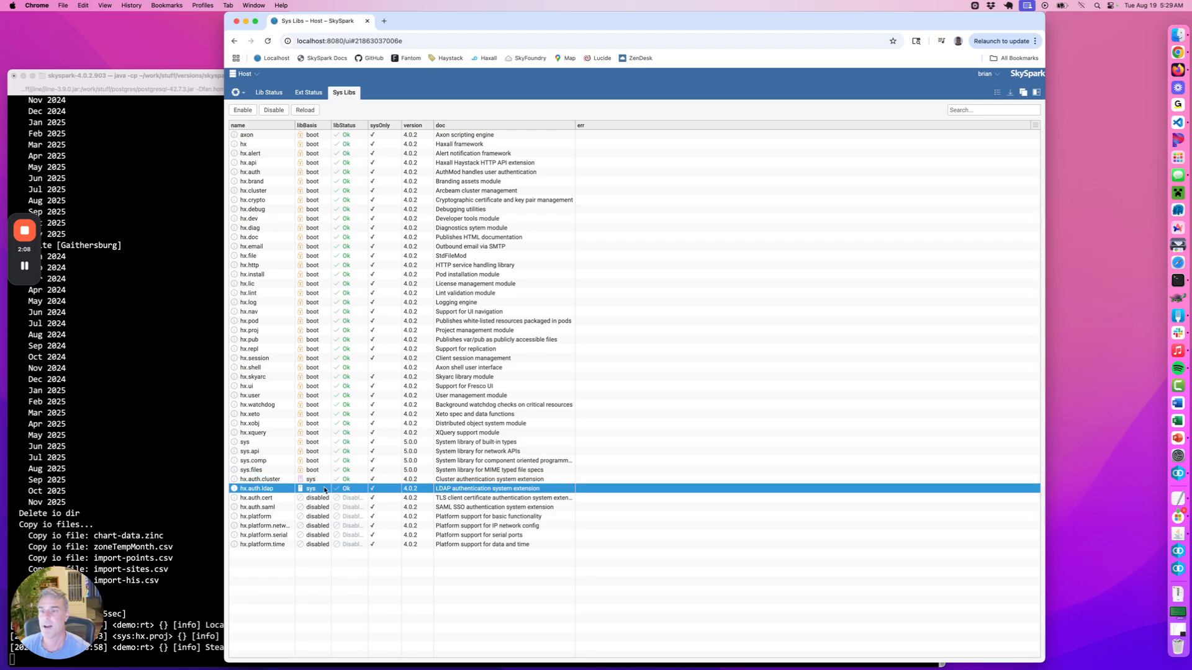
{"action": "left_click", "coordinate": [358, 580]}
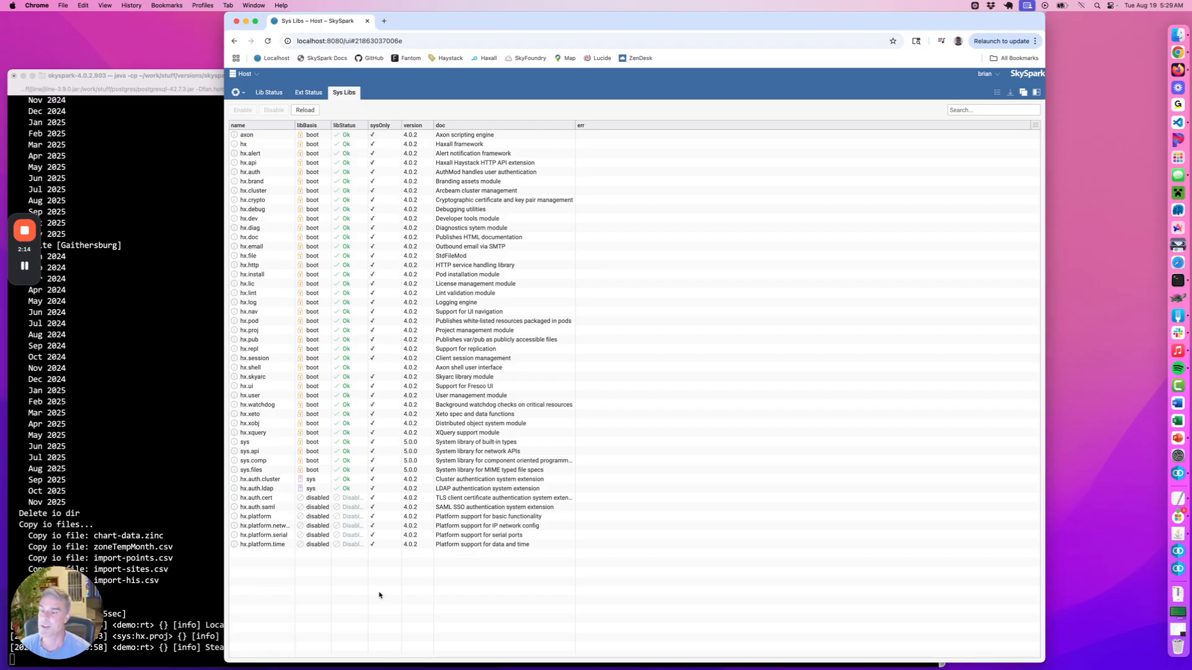
Switch from the host to the Demo project and open its Namespace app
{"action": "left_click", "coordinate": [241, 75]}
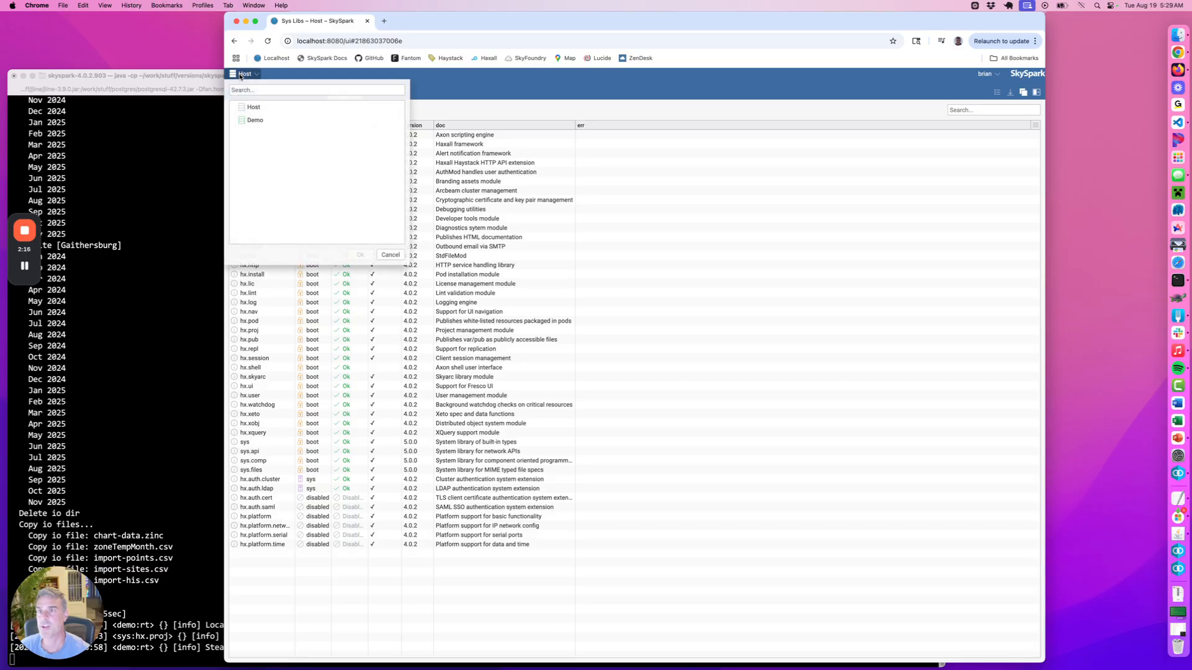
{"action": "double_click", "coordinate": [254, 119]}
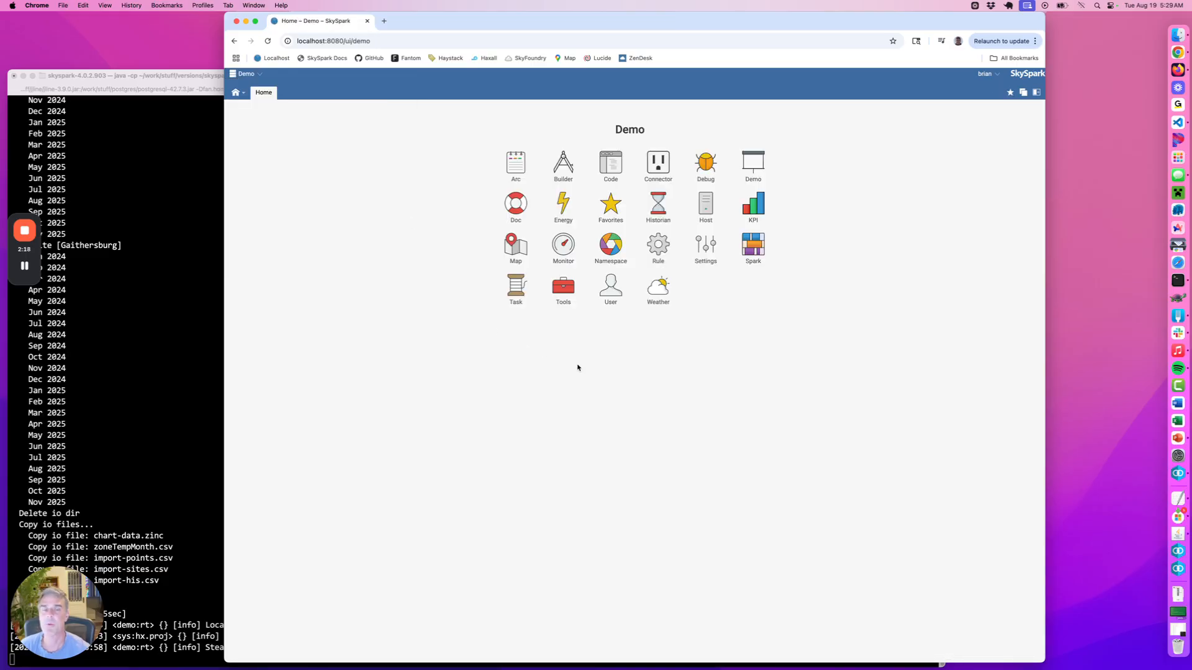
{"action": "left_click", "coordinate": [613, 245]}
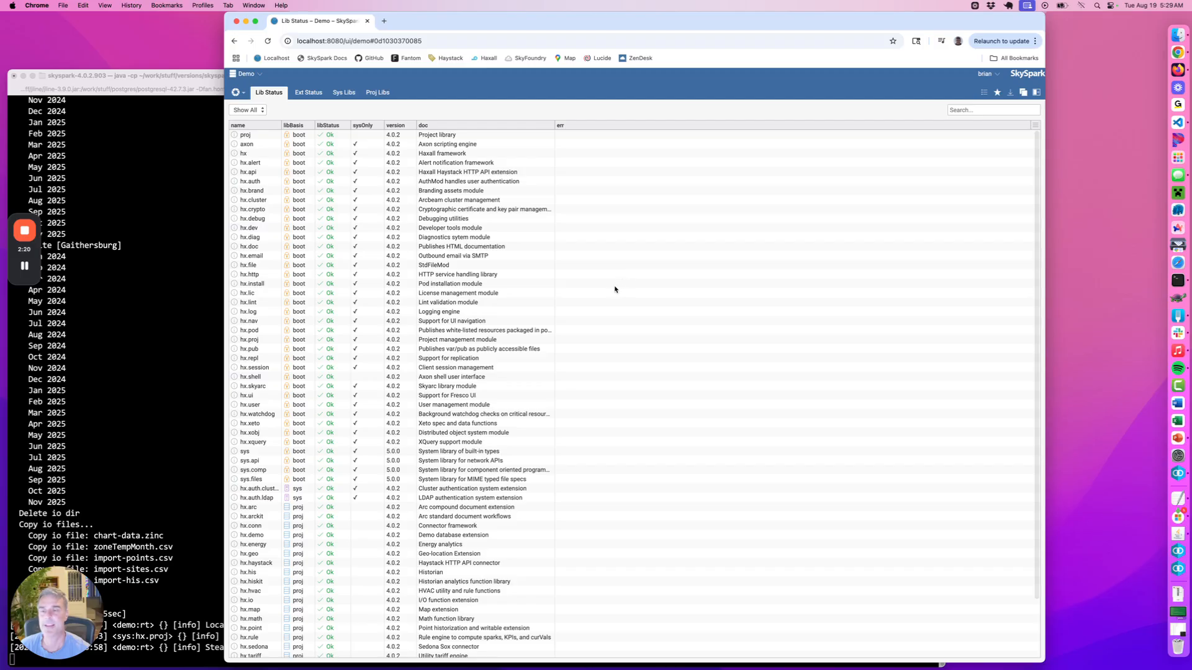
Look through the Demo project's library status list down to its project libraries, including hx.math, and view its extension status
{"action": "scroll", "coordinate": [557, 357], "scroll_direction": "down", "scroll_amount": 3}
{"action": "scroll", "coordinate": [556, 355], "scroll_direction": "up", "scroll_amount": 3}
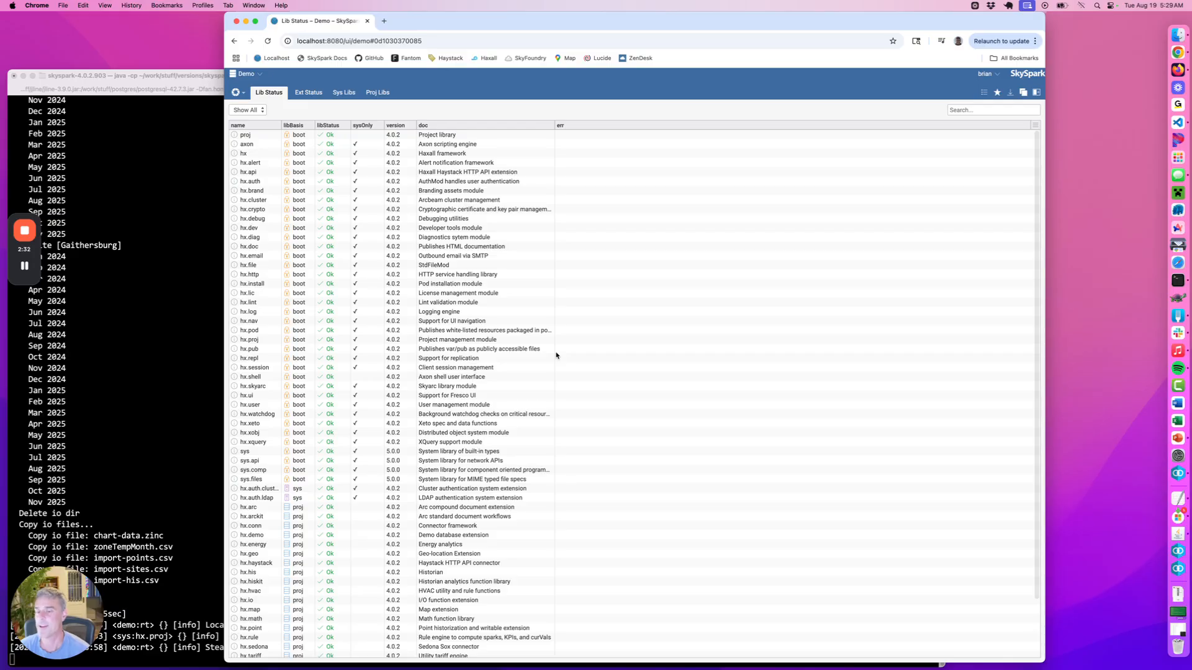
{"action": "scroll", "coordinate": [523, 472], "scroll_direction": "down", "scroll_amount": 2}
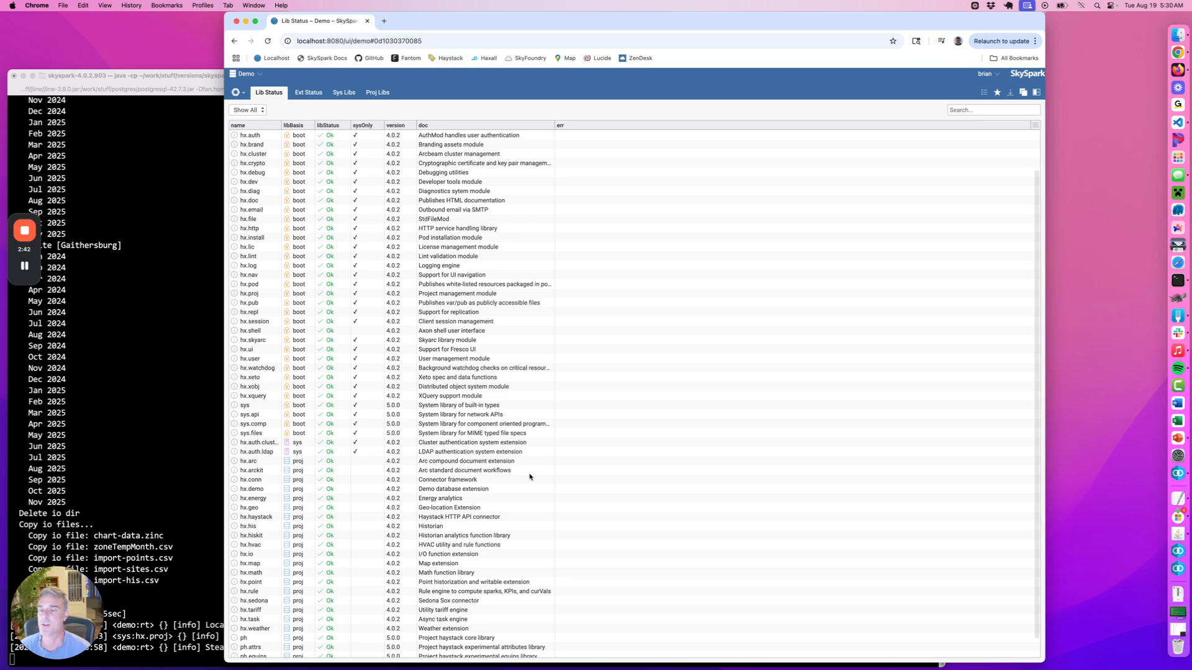
{"action": "left_click", "coordinate": [266, 574]}
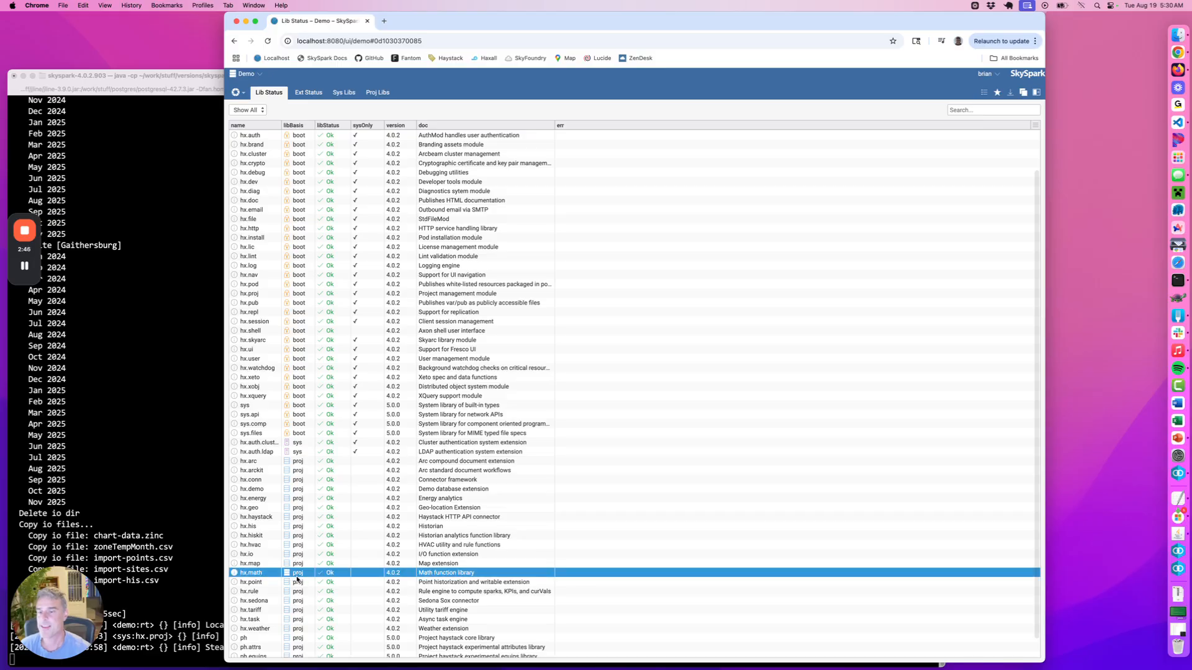
{"action": "left_click", "coordinate": [308, 93]}
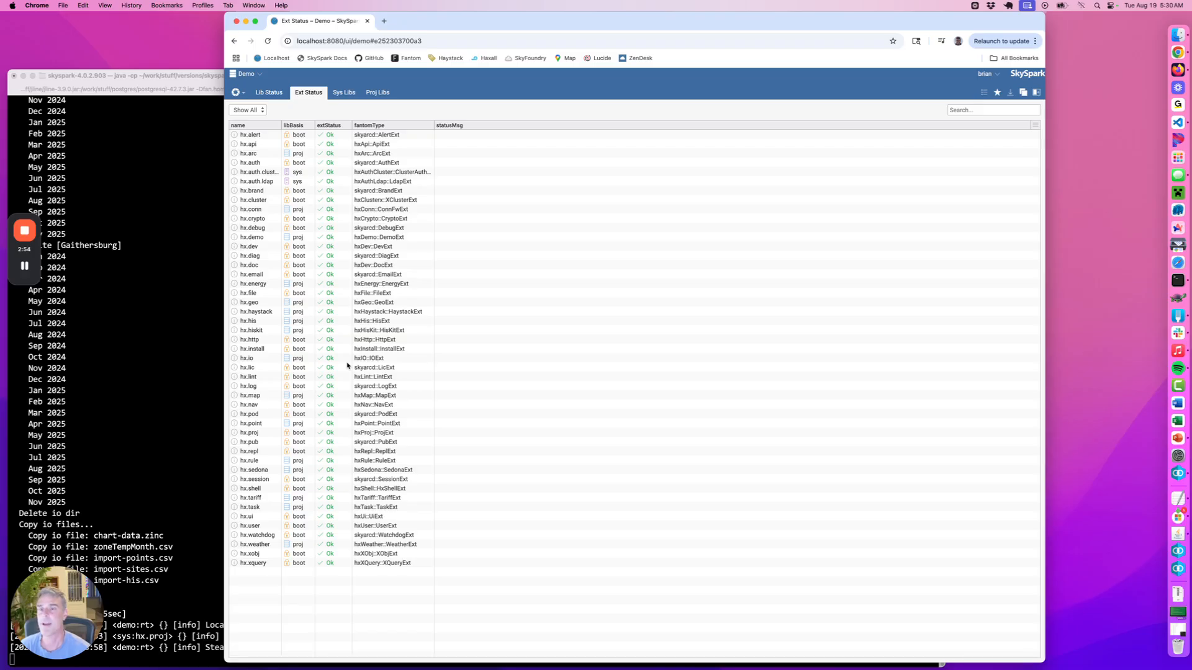
Compare the boot, sys and proj basis of the libraries in the Demo project's library status list, including the proj library
{"action": "left_click", "coordinate": [269, 95]}
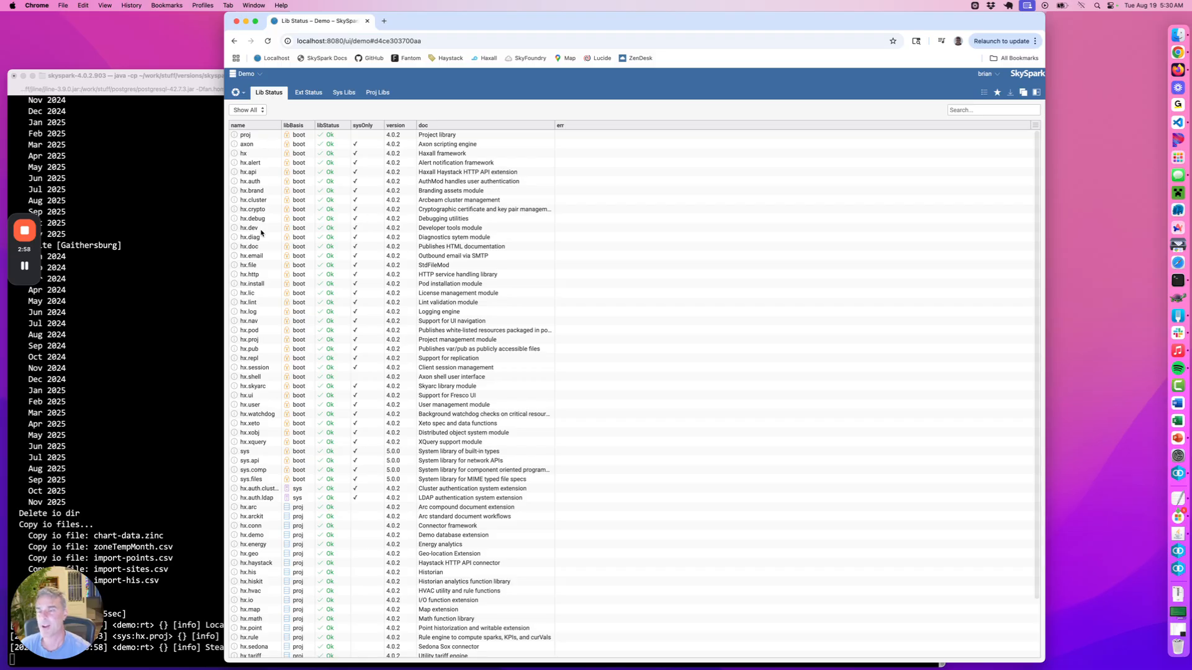
{"action": "scroll", "coordinate": [277, 441], "scroll_direction": "down", "scroll_amount": 3}
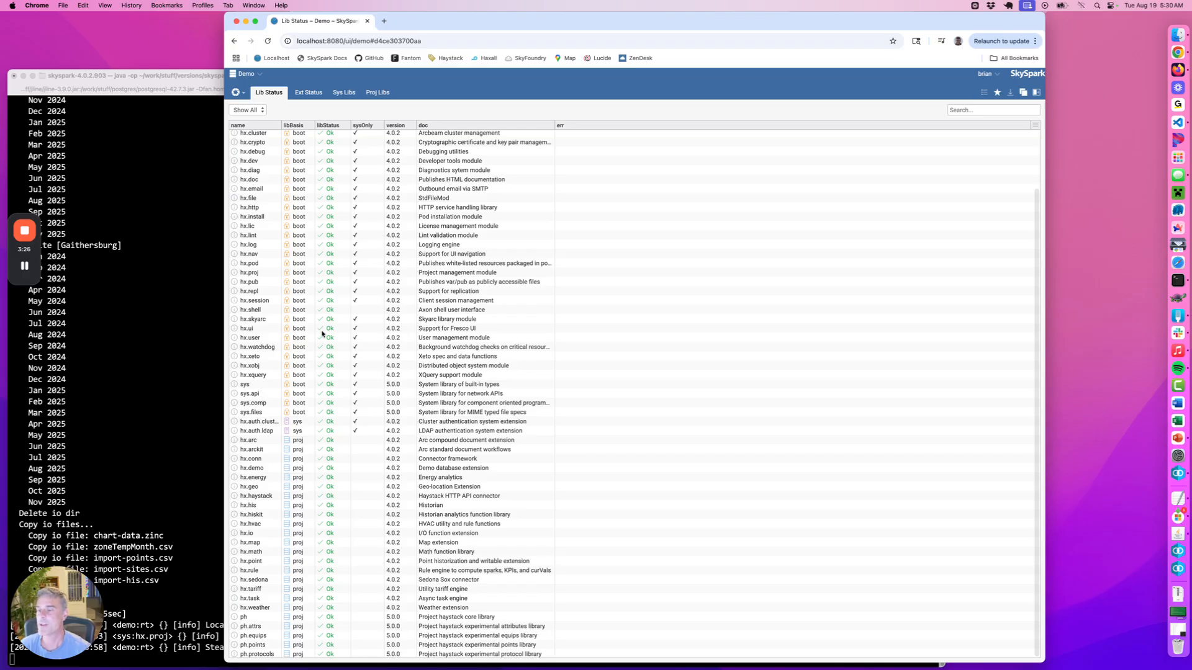
{"action": "left_click", "coordinate": [315, 272]}
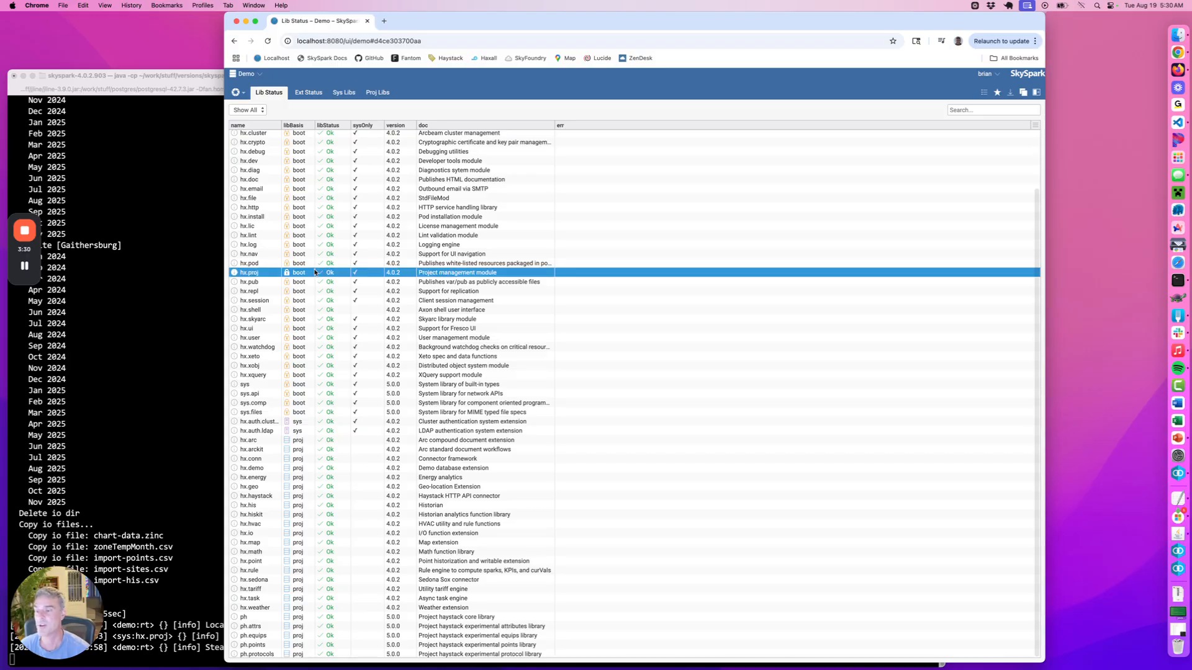
{"action": "left_click", "coordinate": [284, 422]}
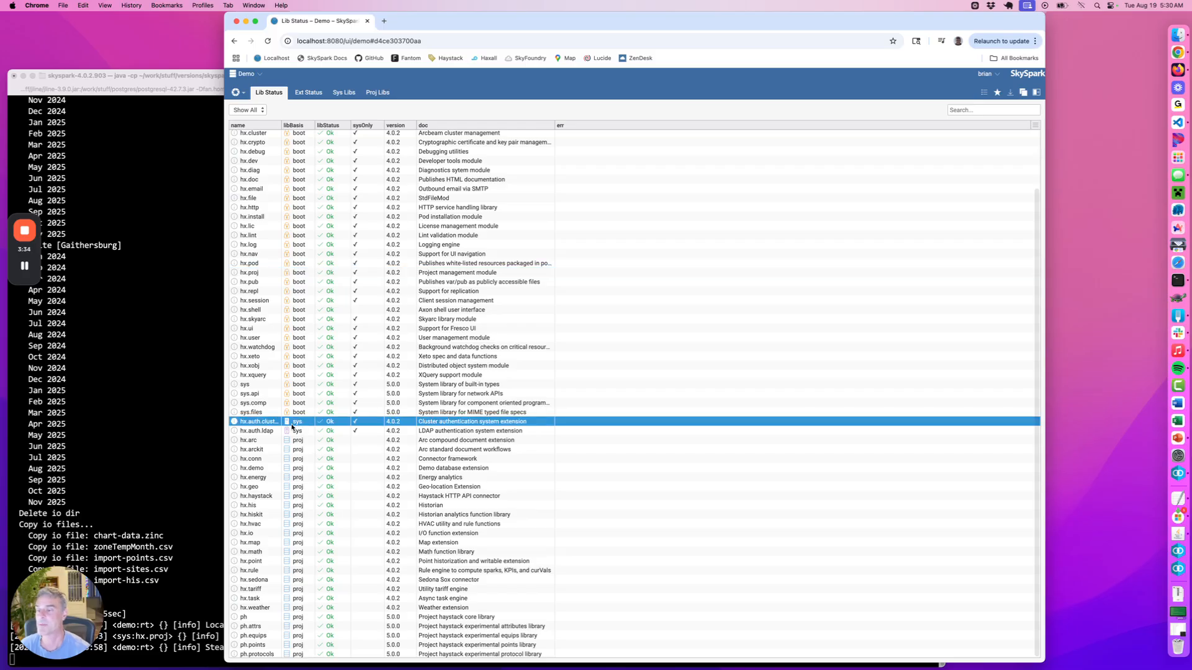
{"action": "left_click_drag", "start_coordinate": [291, 427], "coordinate": [342, 523]}
{"action": "scroll", "coordinate": [342, 523], "scroll_direction": "up", "scroll_amount": 2}
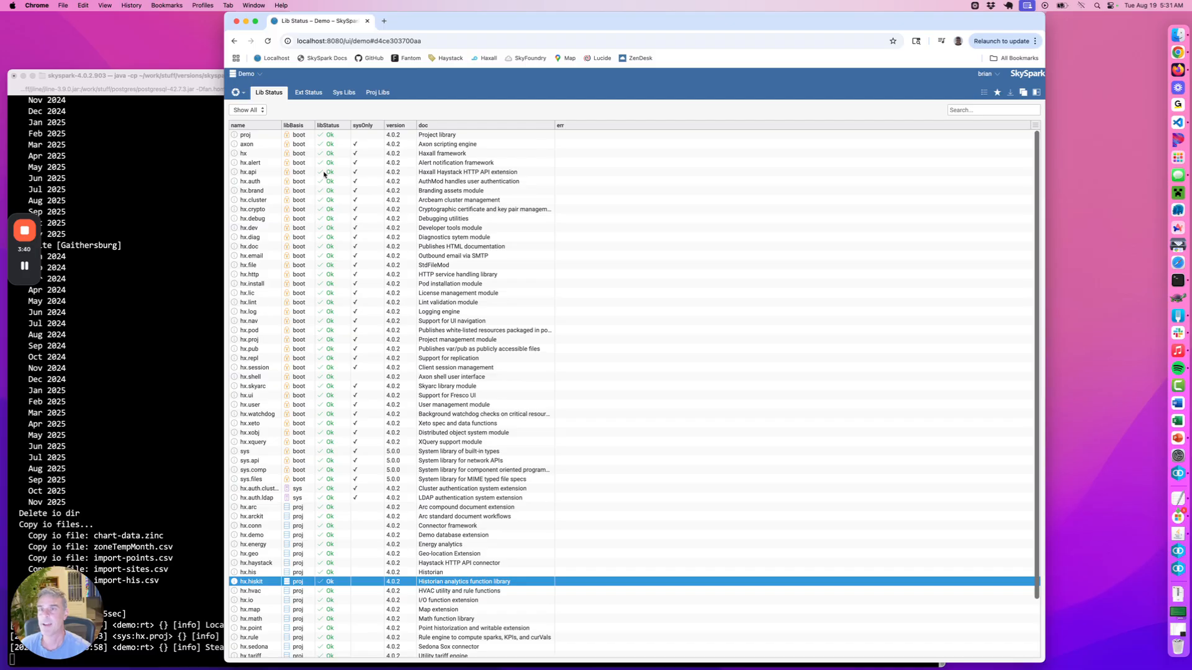
{"action": "left_click", "coordinate": [297, 140]}
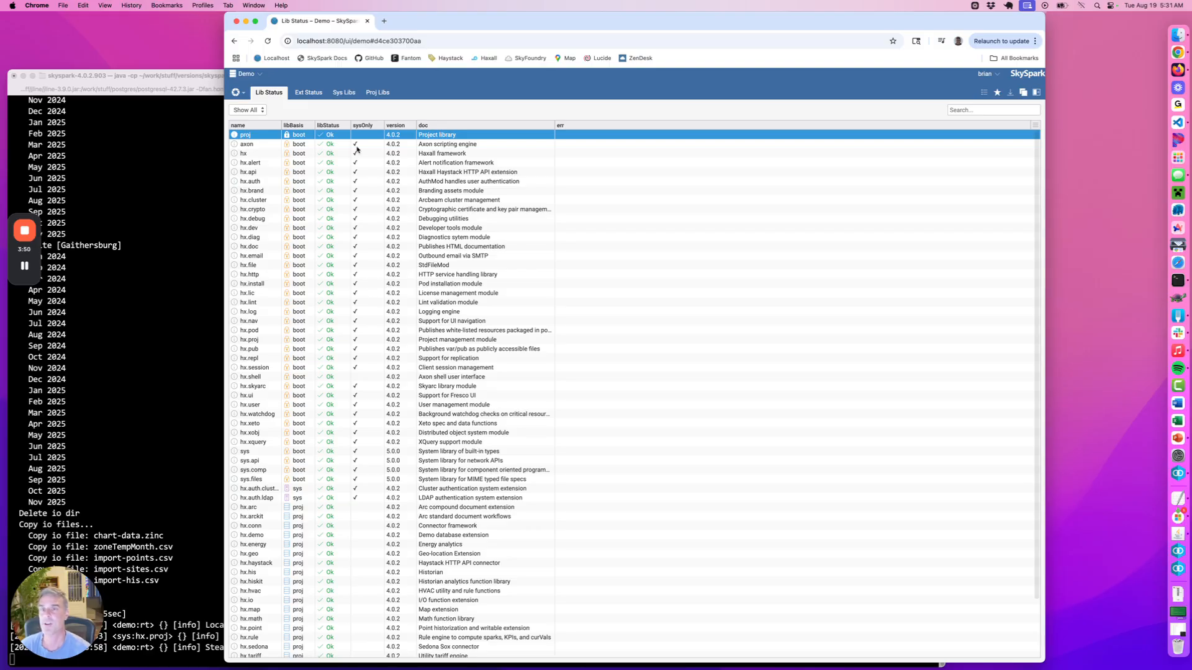
{"action": "key", "text": "Down"}
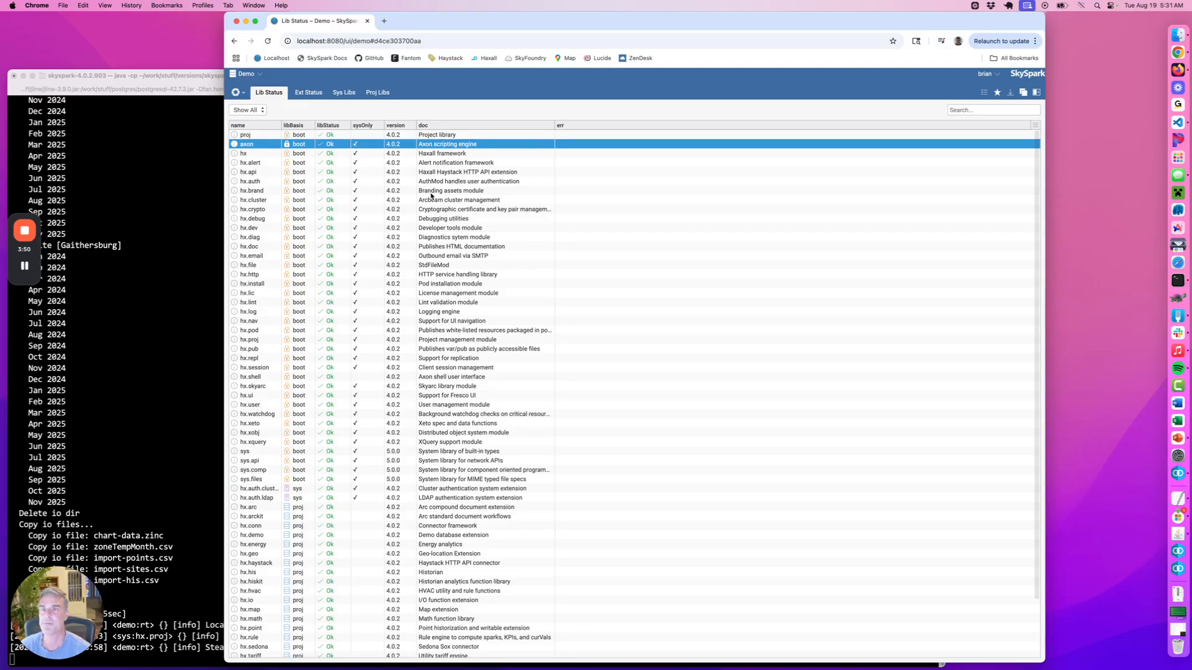
Enable the hx.mqtt connector library in the Demo project's project libraries
{"action": "left_click", "coordinate": [346, 97]}
{"action": "left_click", "coordinate": [375, 95]}
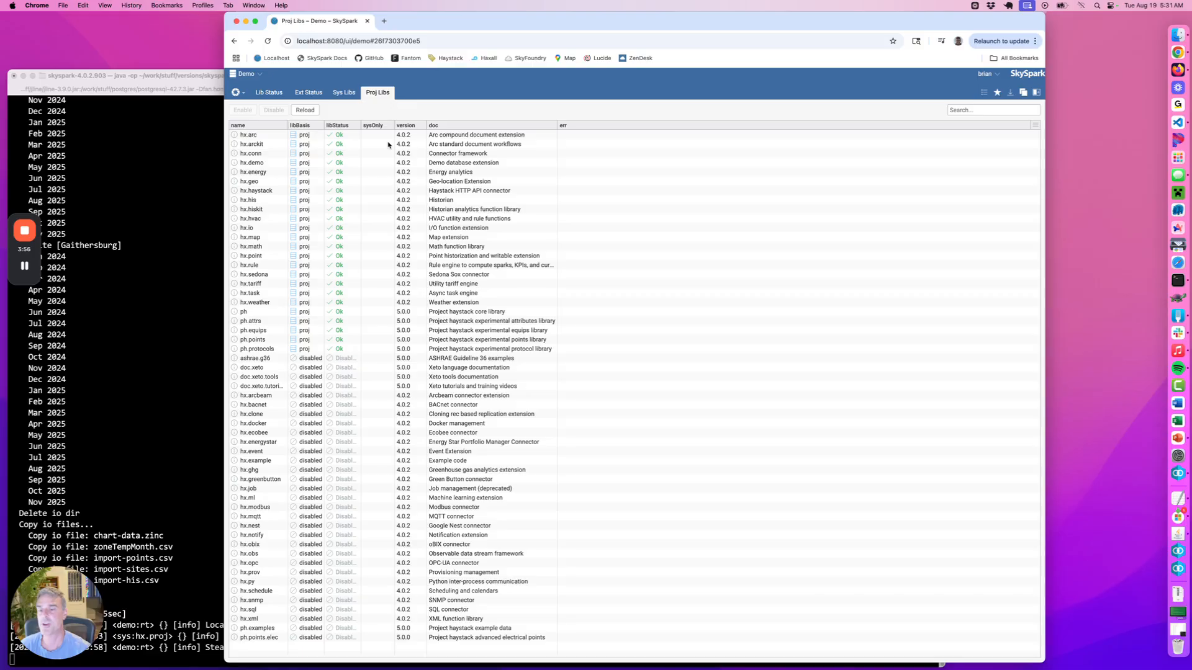
{"action": "left_click", "coordinate": [257, 520]}
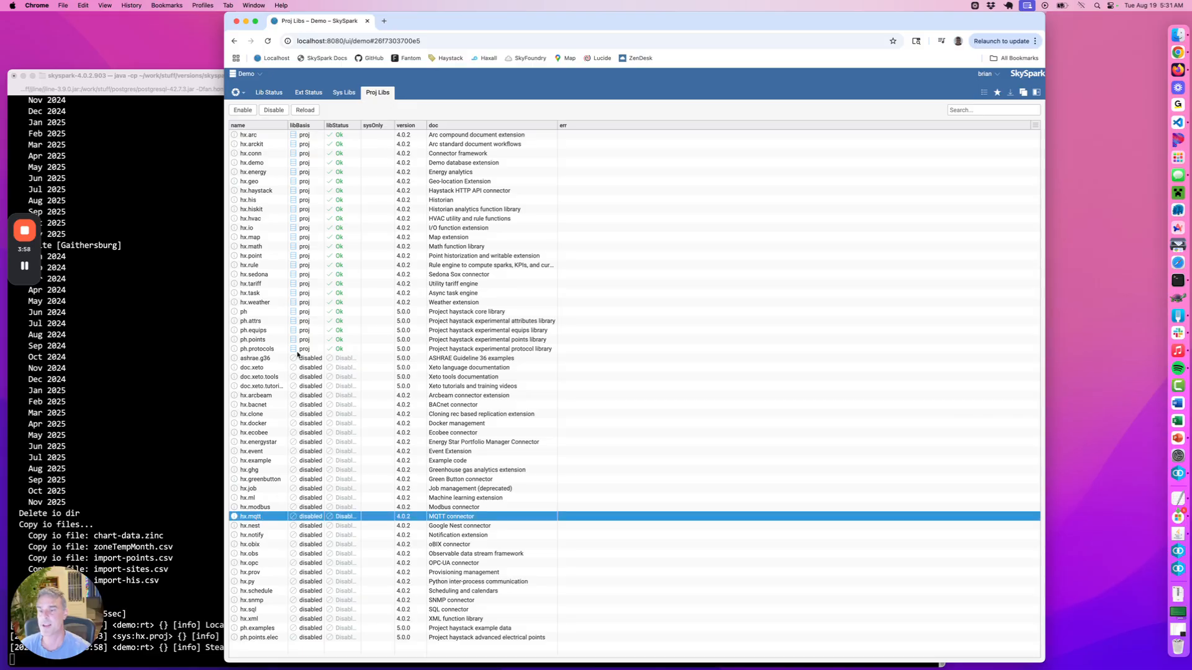
{"action": "left_click", "coordinate": [243, 110]}
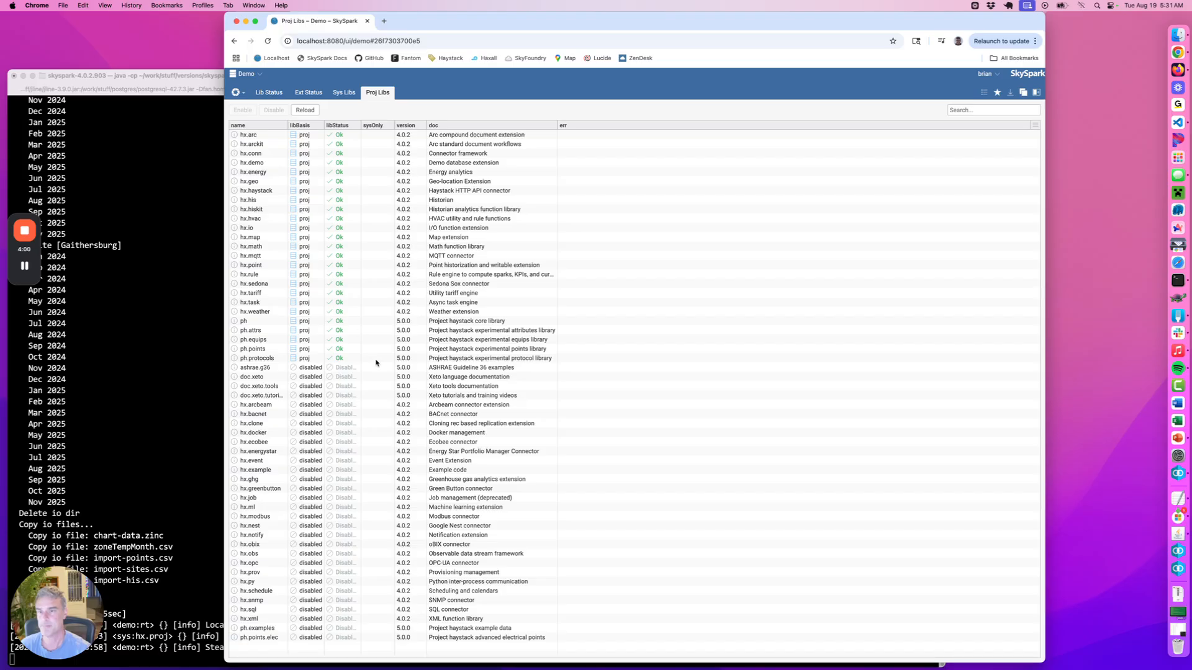
{"action": "left_click_drag", "start_coordinate": [377, 385], "coordinate": [330, 315]}
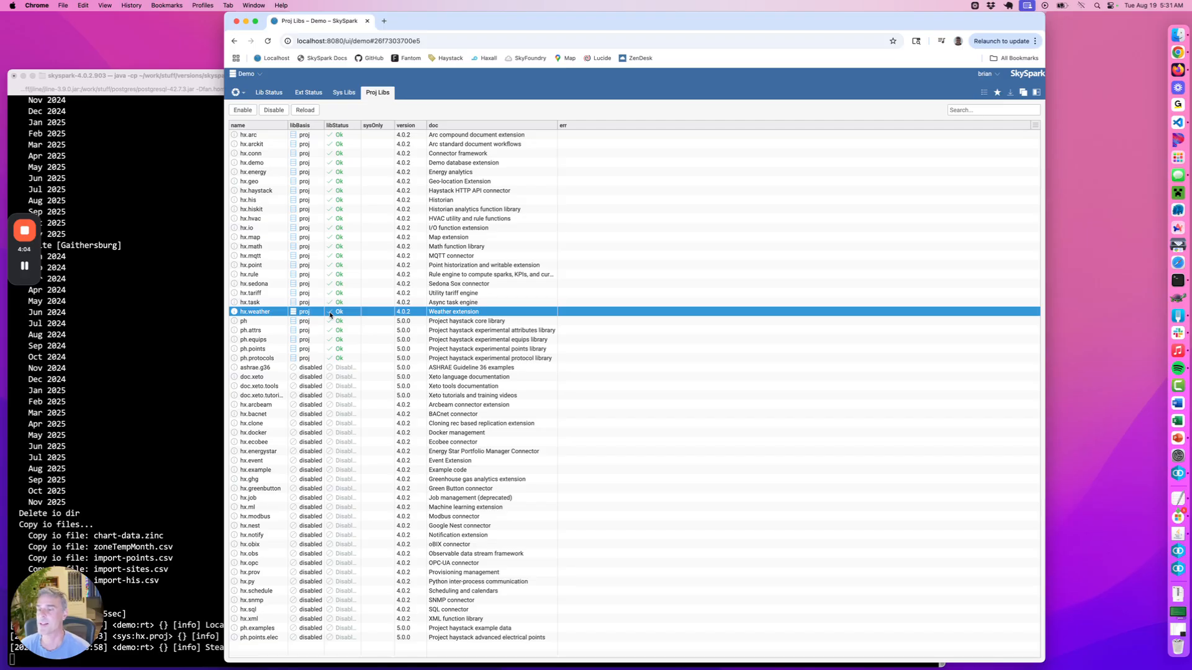